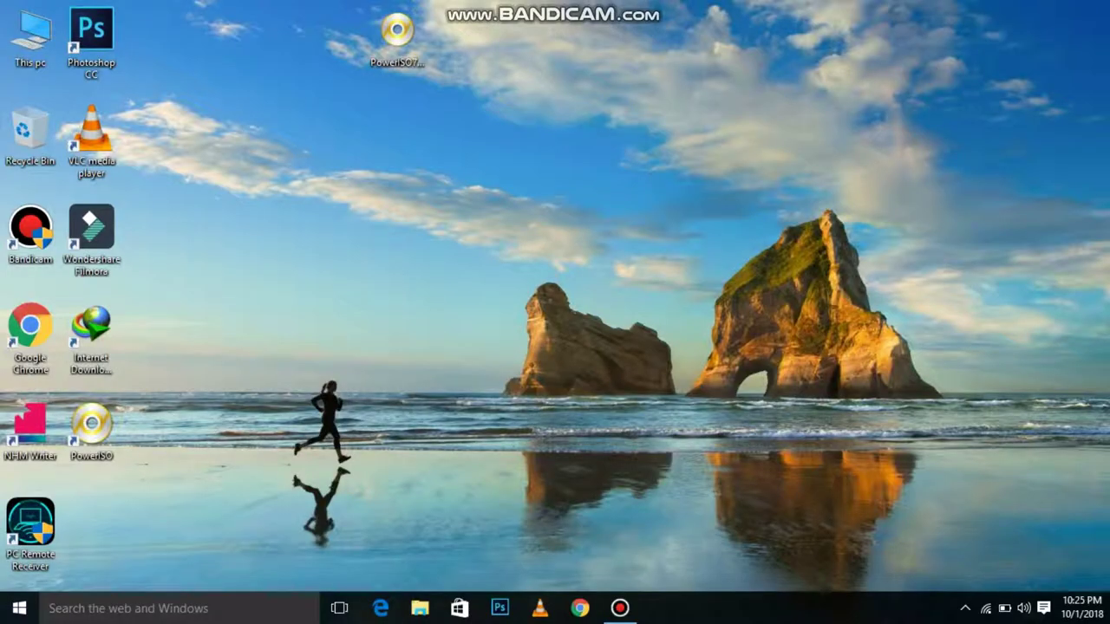
Step: Move the PowerISO7-x64 installer icon on the desktop closer to the other shortcuts
{"action": "left_click_drag", "start_coordinate": [395, 50], "coordinate": [339, 106]}
{"action": "left_click_drag", "start_coordinate": [397, 33], "coordinate": [286, 34]}
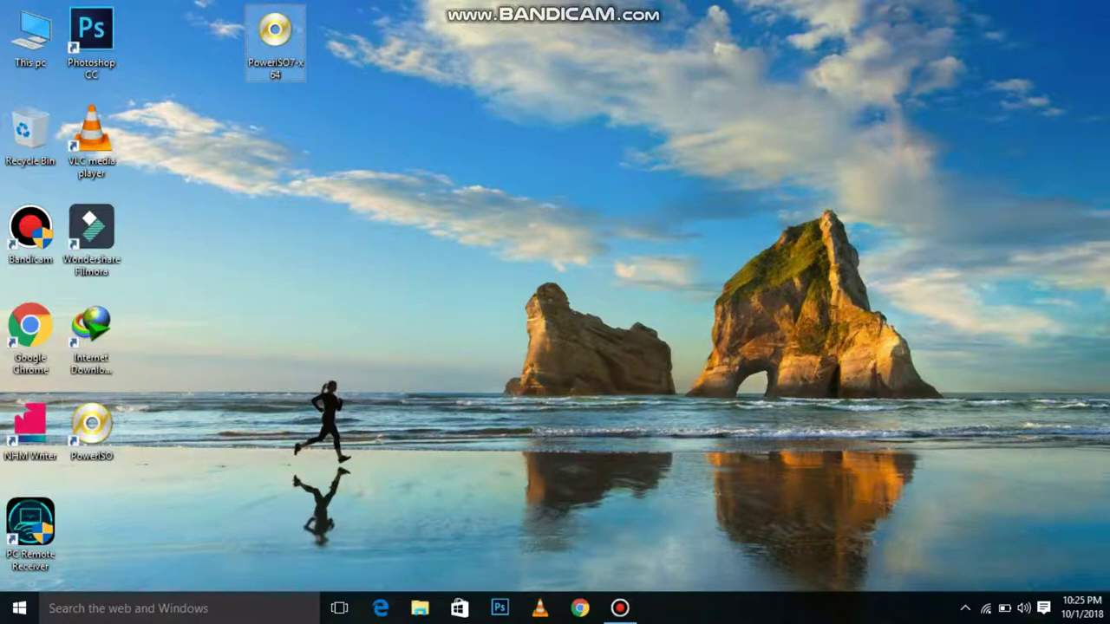
{"action": "double_click", "coordinate": [94, 423]}
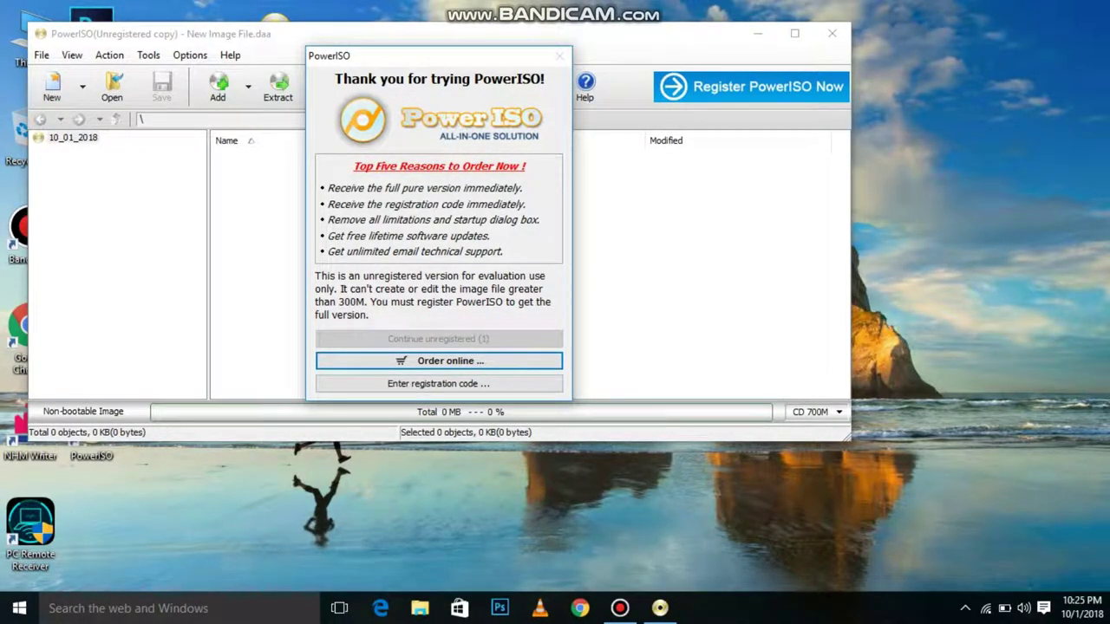
{"action": "left_click", "coordinate": [558, 55]}
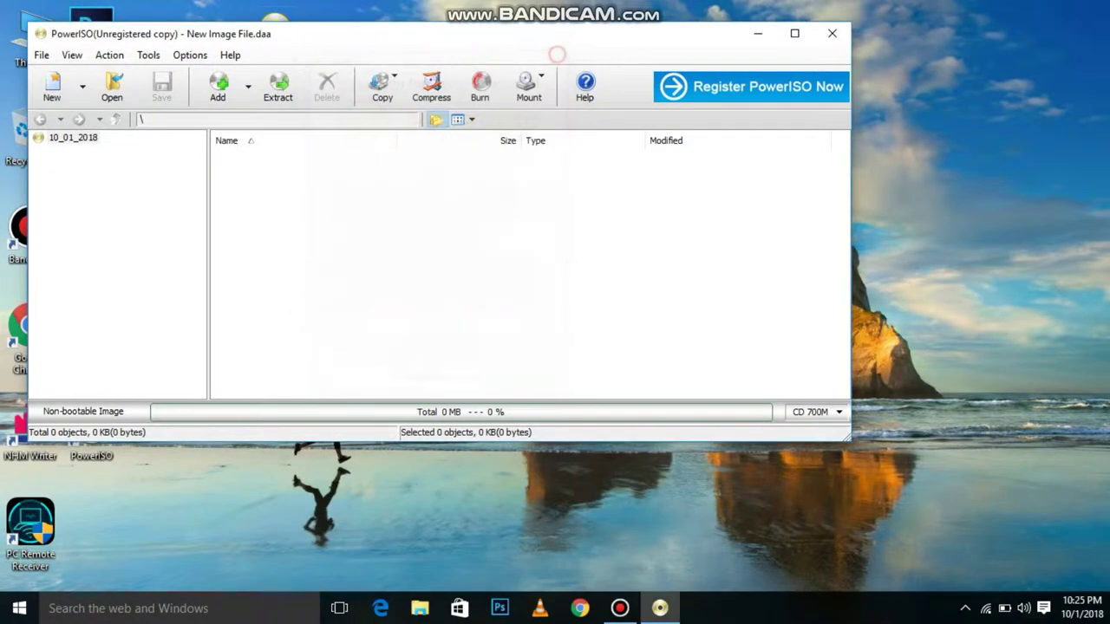
{"action": "left_click", "coordinate": [831, 34]}
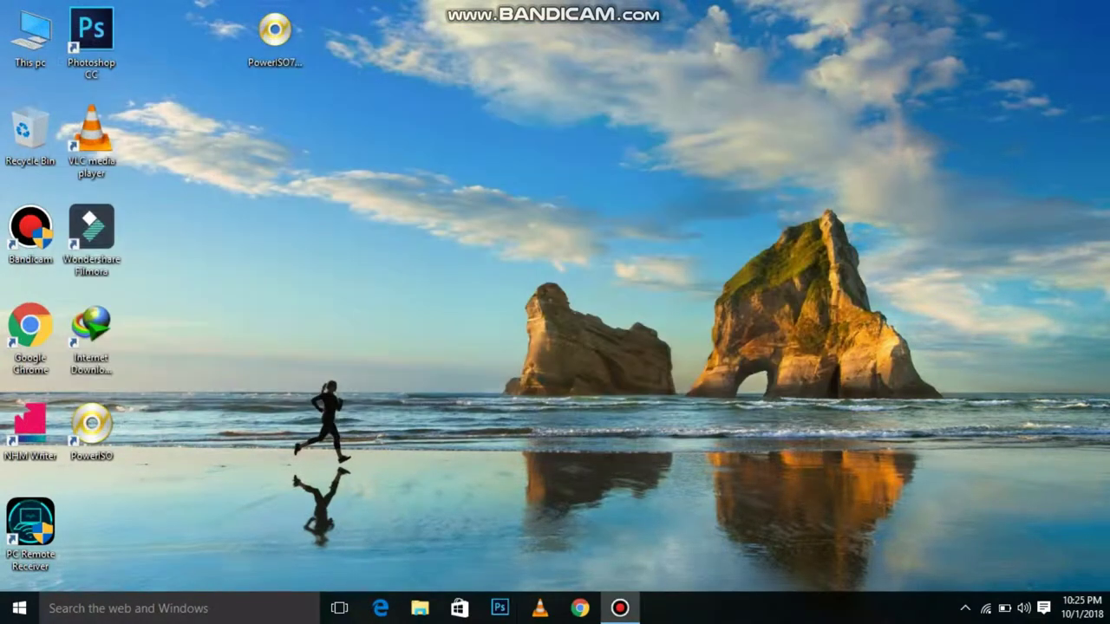
{"action": "right_click", "coordinate": [810, 21]}
{"action": "left_click", "coordinate": [840, 67]}
{"action": "right_click", "coordinate": [839, 68]}
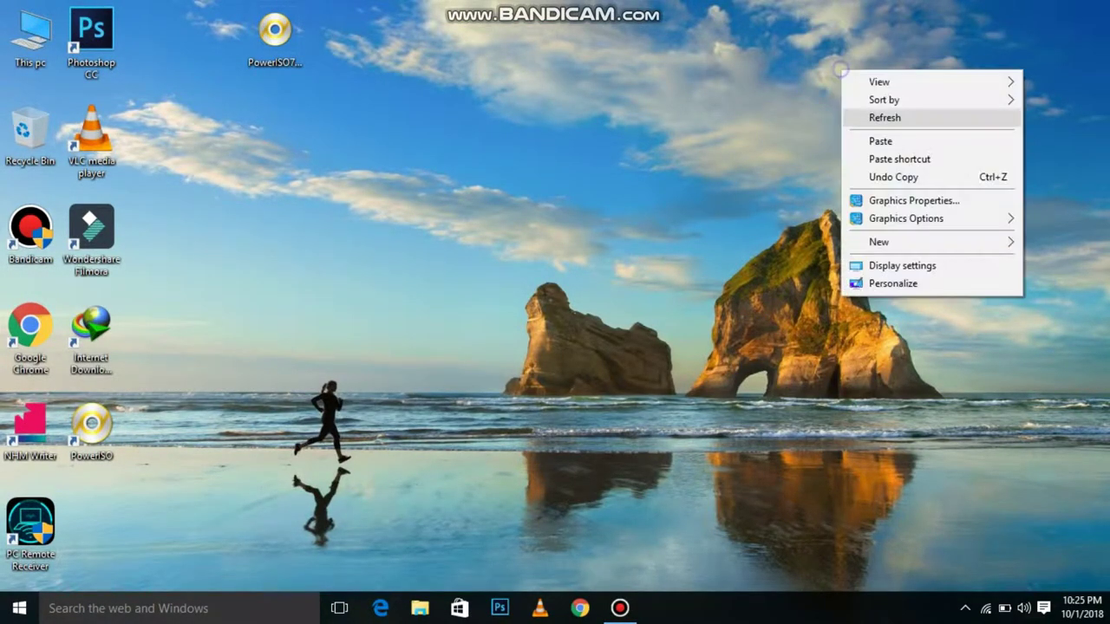
{"action": "left_click", "coordinate": [868, 116]}
{"action": "right_click", "coordinate": [882, 118]}
{"action": "left_click", "coordinate": [924, 164]}
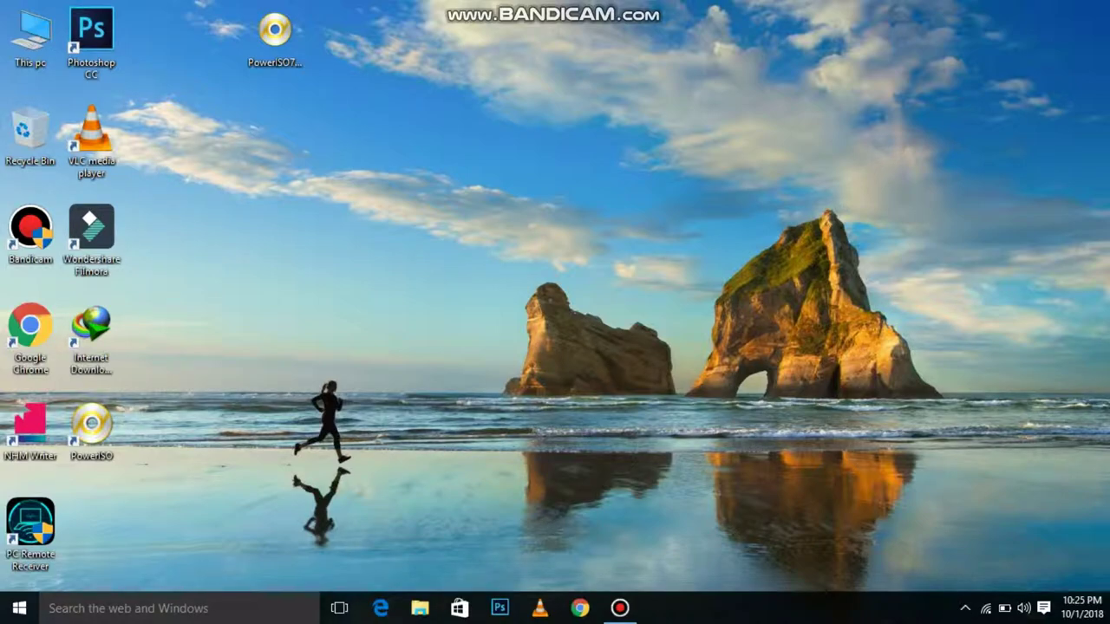
{"action": "right_click", "coordinate": [511, 24]}
{"action": "left_click", "coordinate": [544, 78]}
{"action": "right_click", "coordinate": [545, 78]}
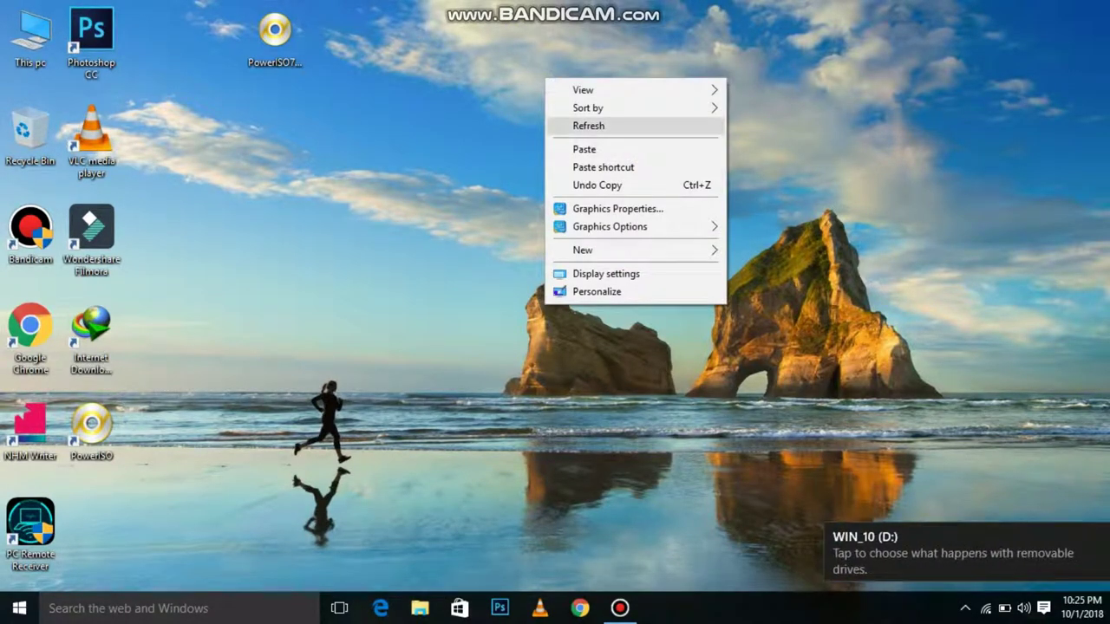
{"action": "left_click", "coordinate": [590, 126]}
{"action": "right_click", "coordinate": [597, 80]}
{"action": "left_click", "coordinate": [639, 127]}
{"action": "right_click", "coordinate": [640, 124]}
{"action": "left_click", "coordinate": [646, 173]}
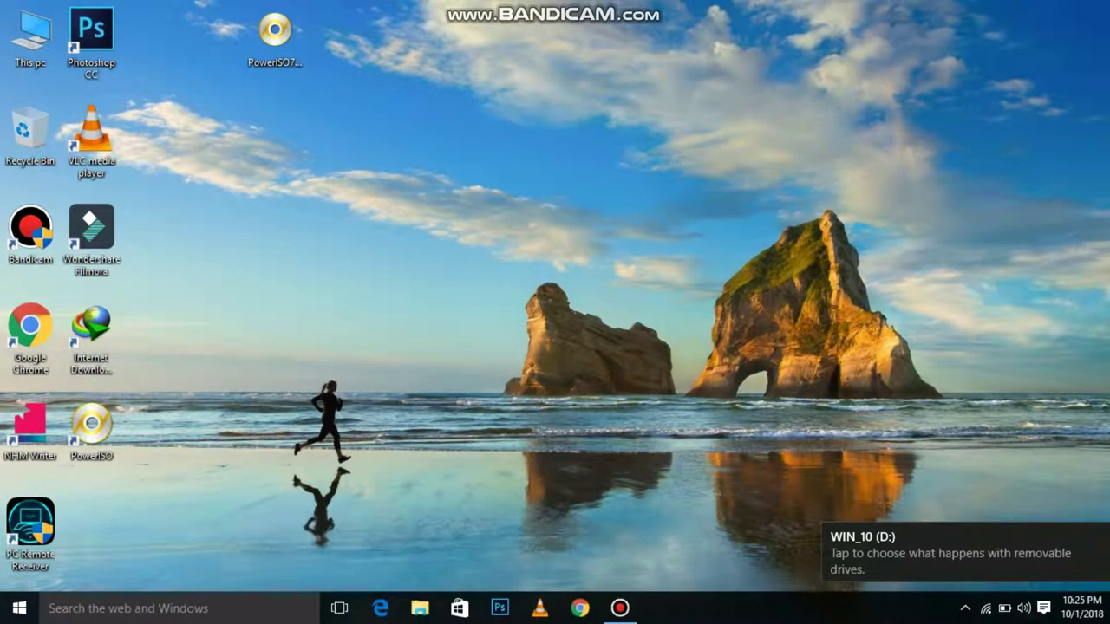
Step: Open the format settings for the WIN_10 (D:) drive in File Explorer and choose the FAT32 (Default) file system
{"action": "key", "text": "super+e"}
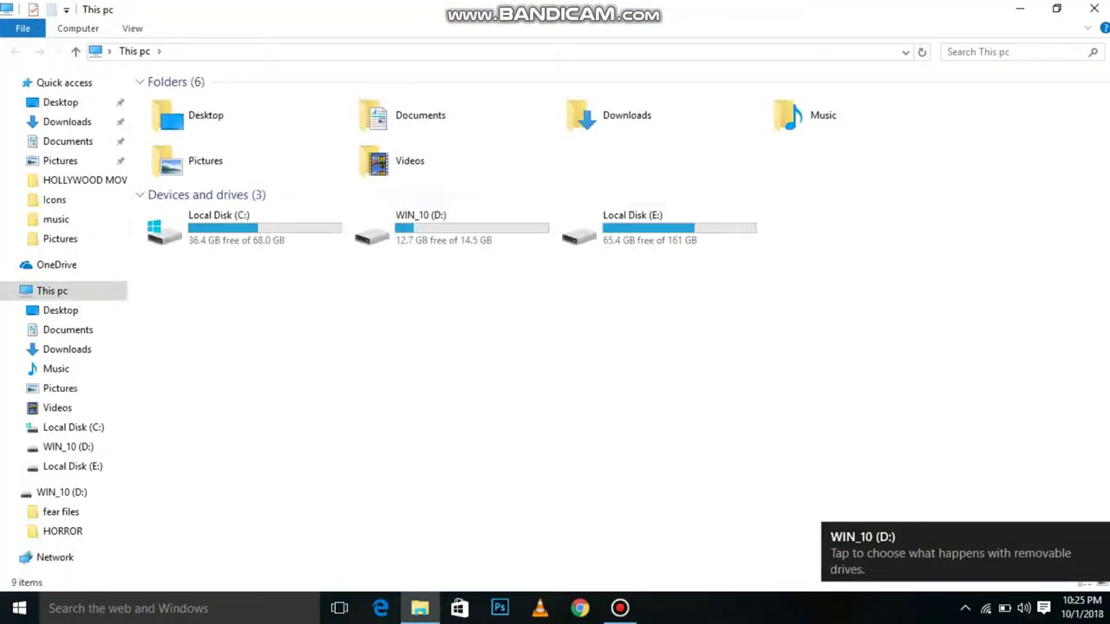
{"action": "left_click", "coordinate": [508, 235]}
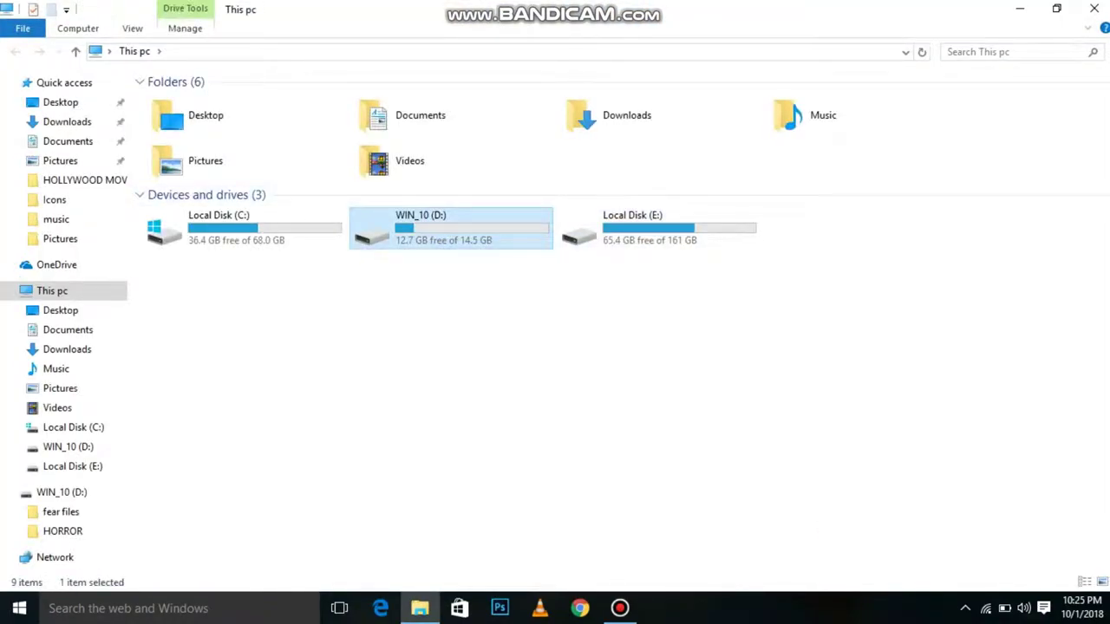
{"action": "key", "text": "shift+F10"}
{"action": "key", "text": "Escape"}
{"action": "right_click", "coordinate": [409, 230]}
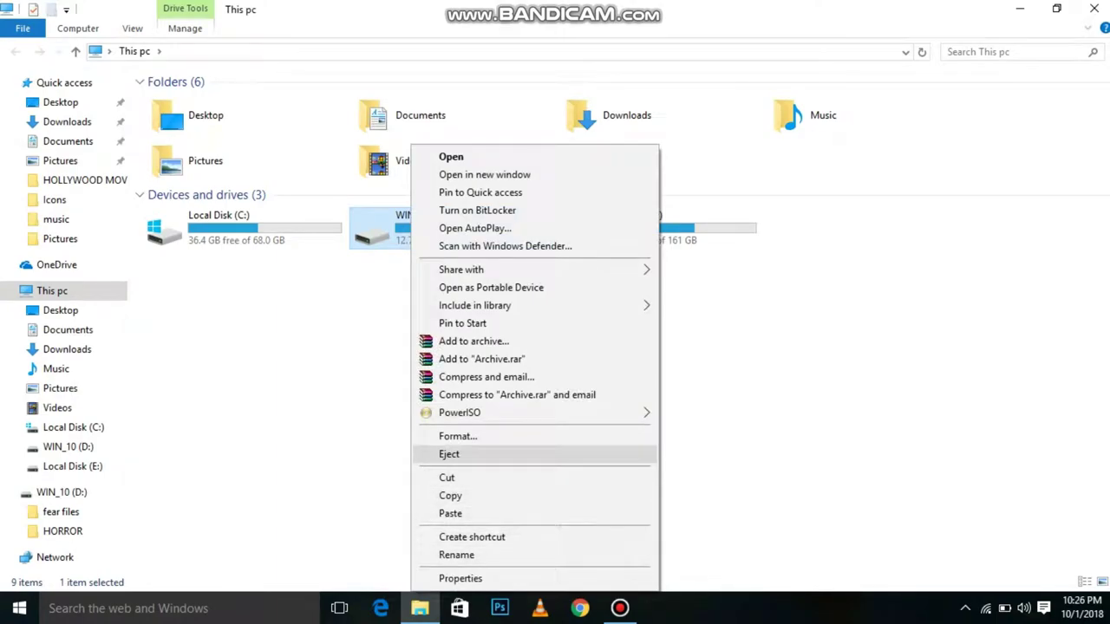
{"action": "left_click", "coordinate": [461, 437]}
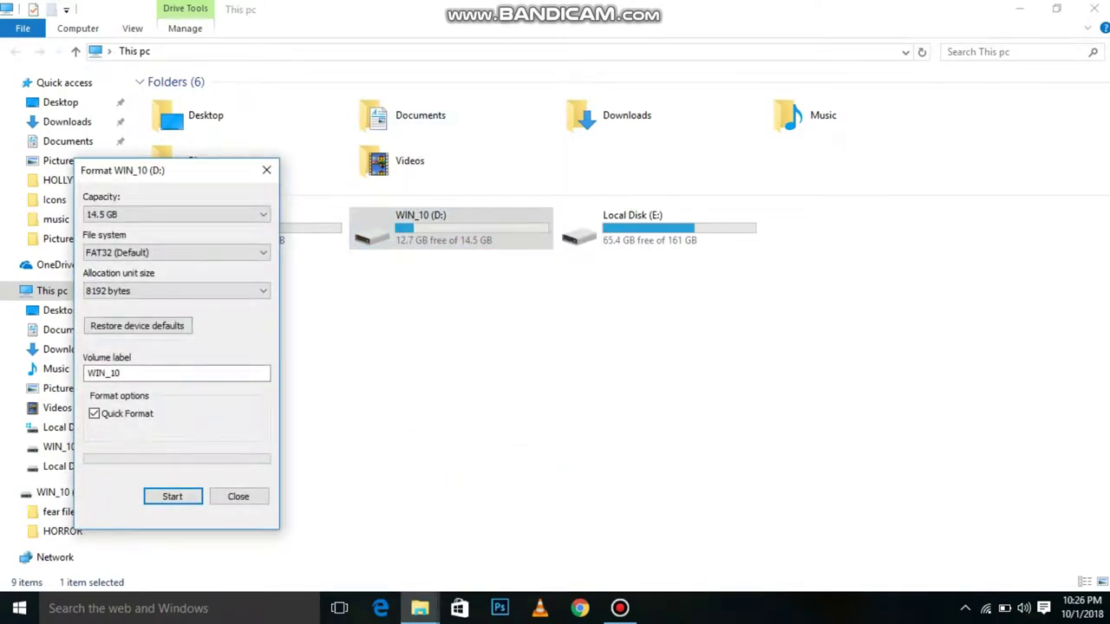
{"action": "left_click", "coordinate": [156, 253]}
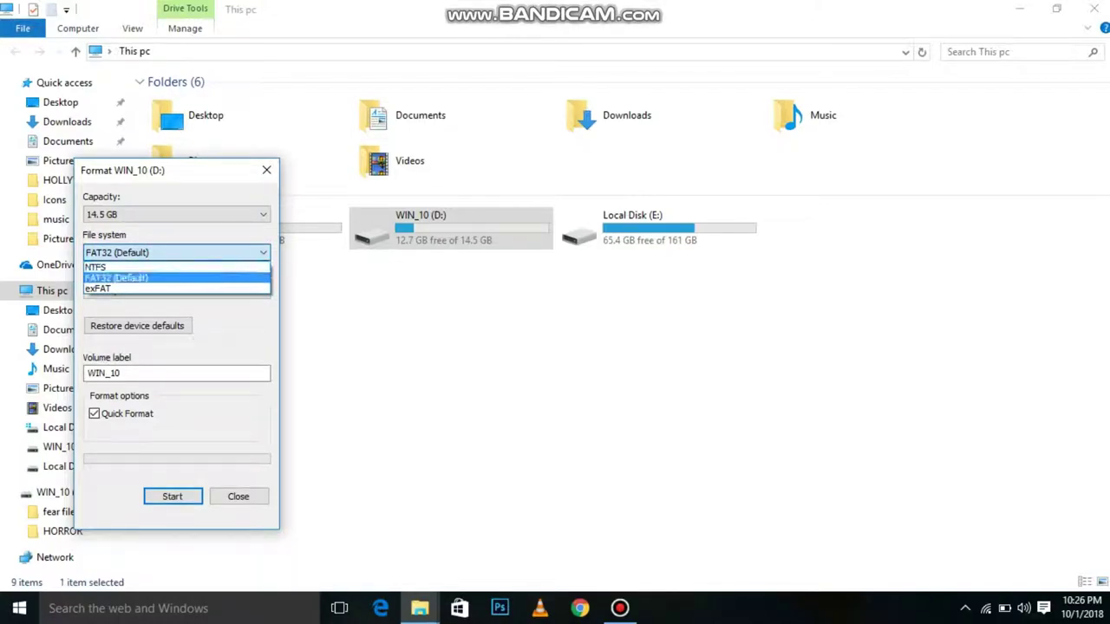
{"action": "left_click", "coordinate": [126, 277]}
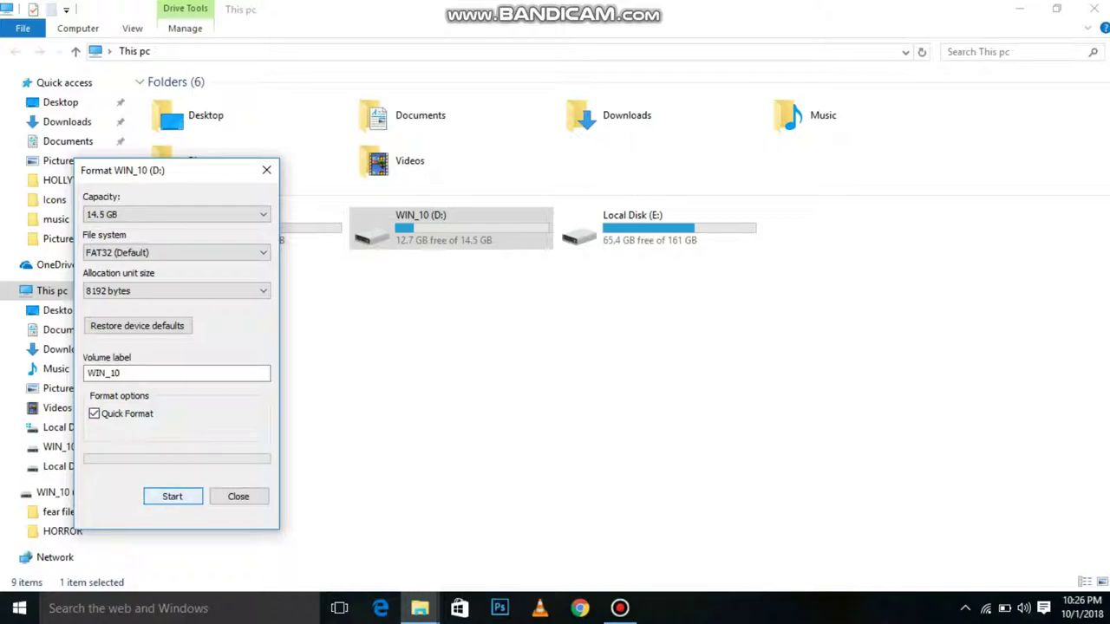
Step: Run the quick format of drive D:, accepting the erasure of all data, and close File Explorer to return to the desktop
{"action": "key", "text": "Return"}
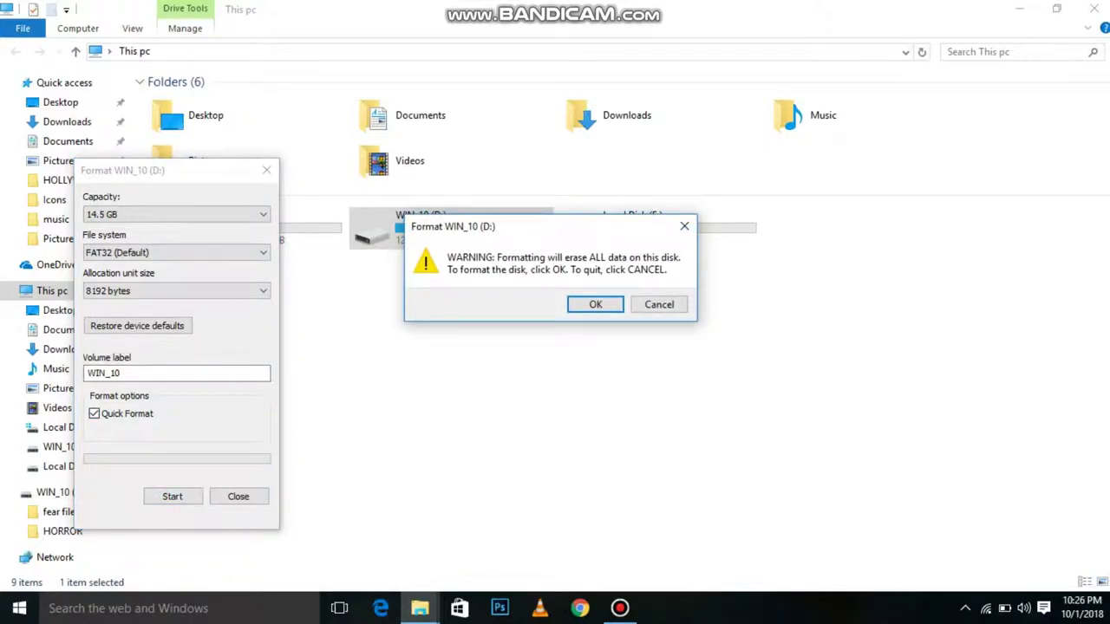
{"action": "key", "text": "Return"}
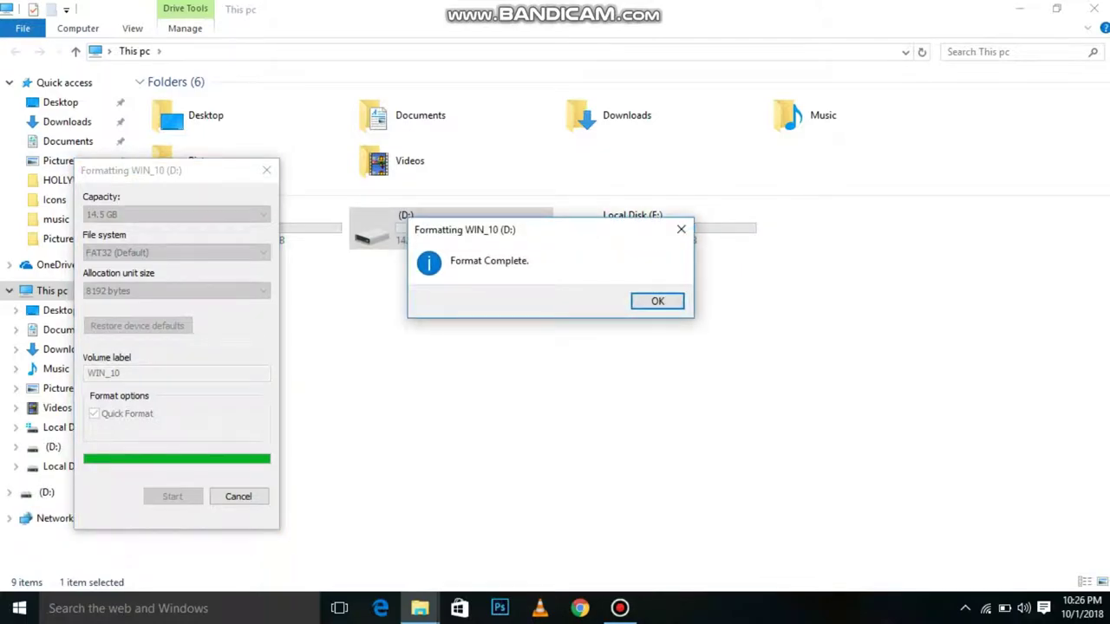
{"action": "key", "text": "Return"}
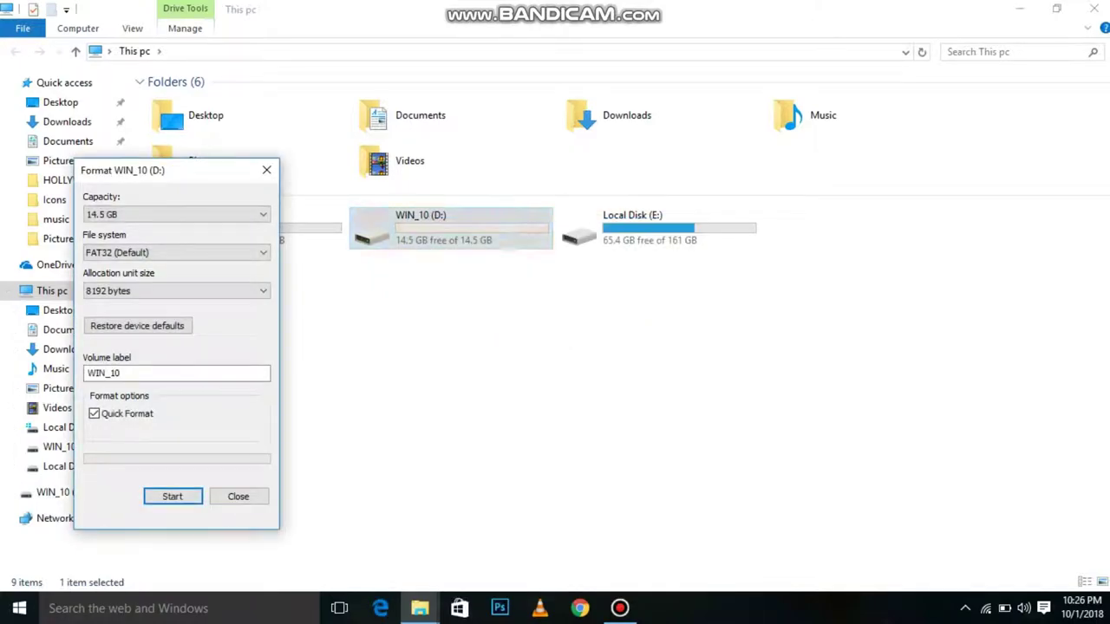
{"action": "left_click", "coordinate": [267, 170]}
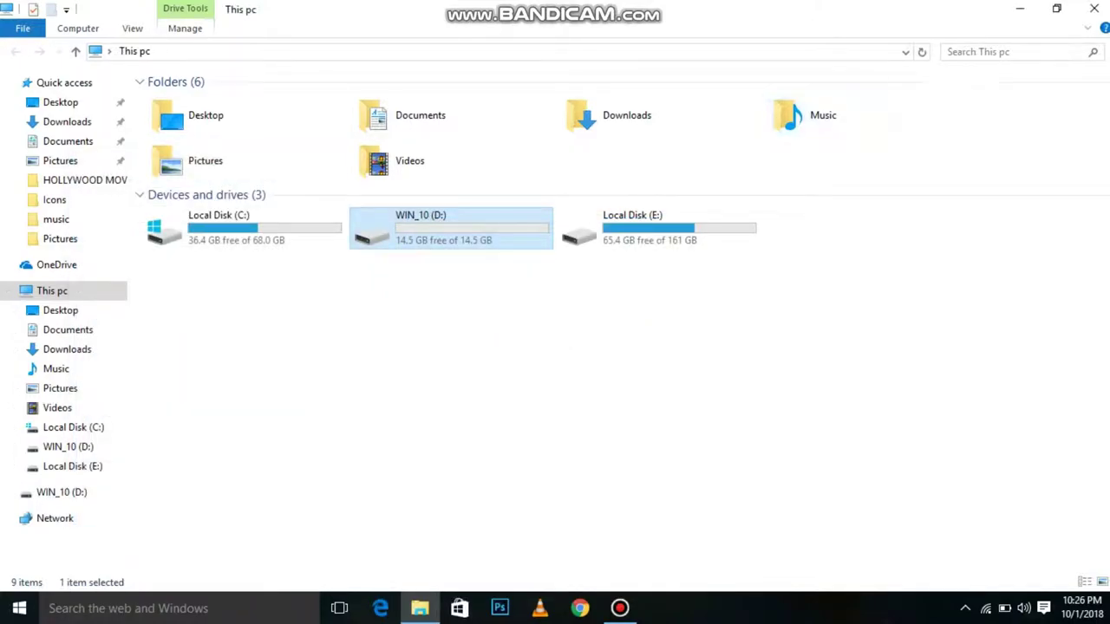
{"action": "left_click", "coordinate": [1094, 9]}
{"action": "right_click", "coordinate": [628, 92]}
{"action": "left_click", "coordinate": [678, 141]}
Step: Launch PowerISO past its trial notice and open the Create bootable USB drive tool with administrator rights
{"action": "double_click", "coordinate": [92, 425]}
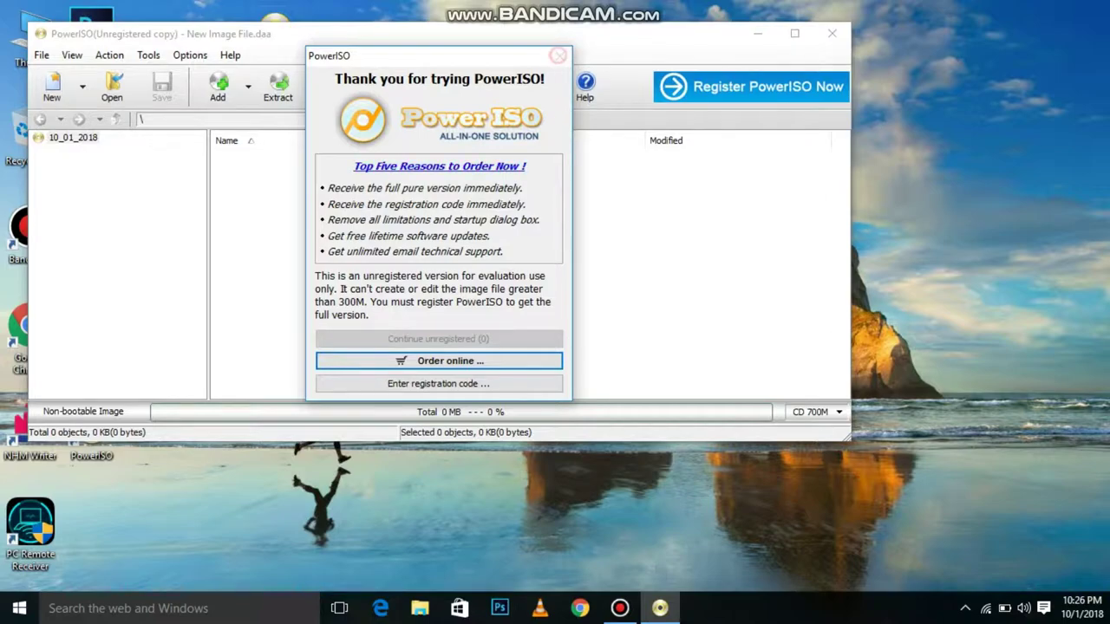
{"action": "left_click", "coordinate": [559, 54]}
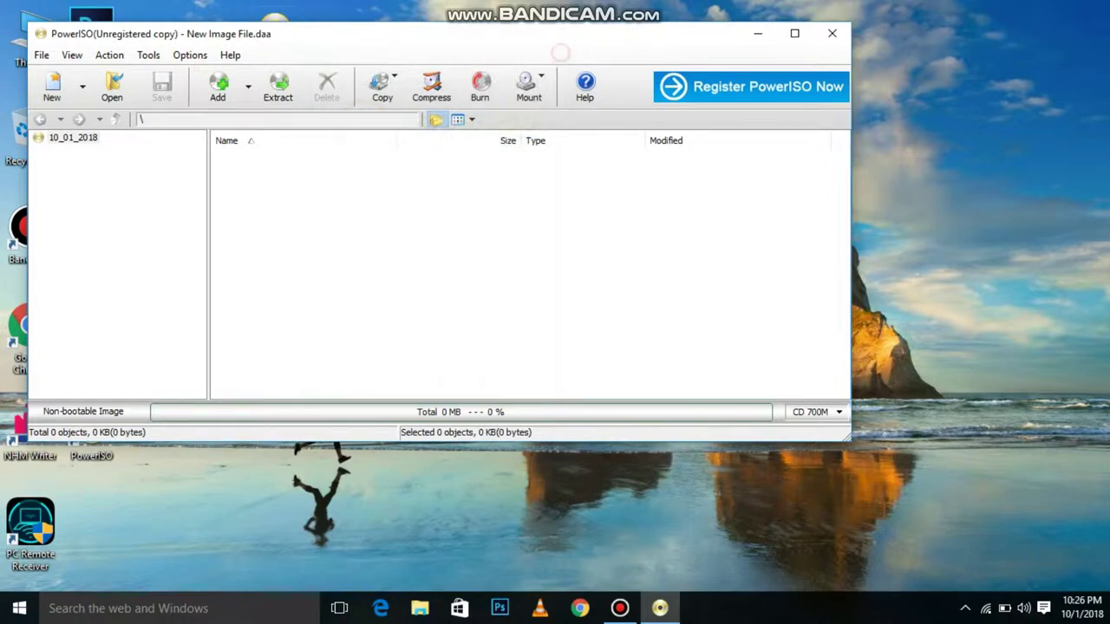
{"action": "left_click", "coordinate": [794, 33]}
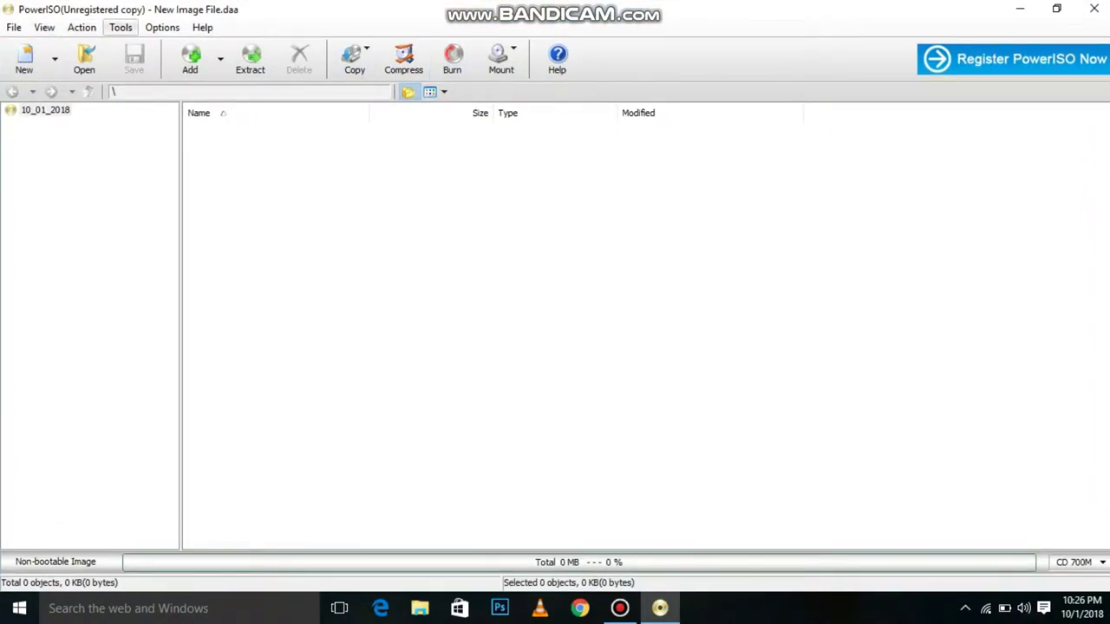
{"action": "left_click", "coordinate": [120, 27]}
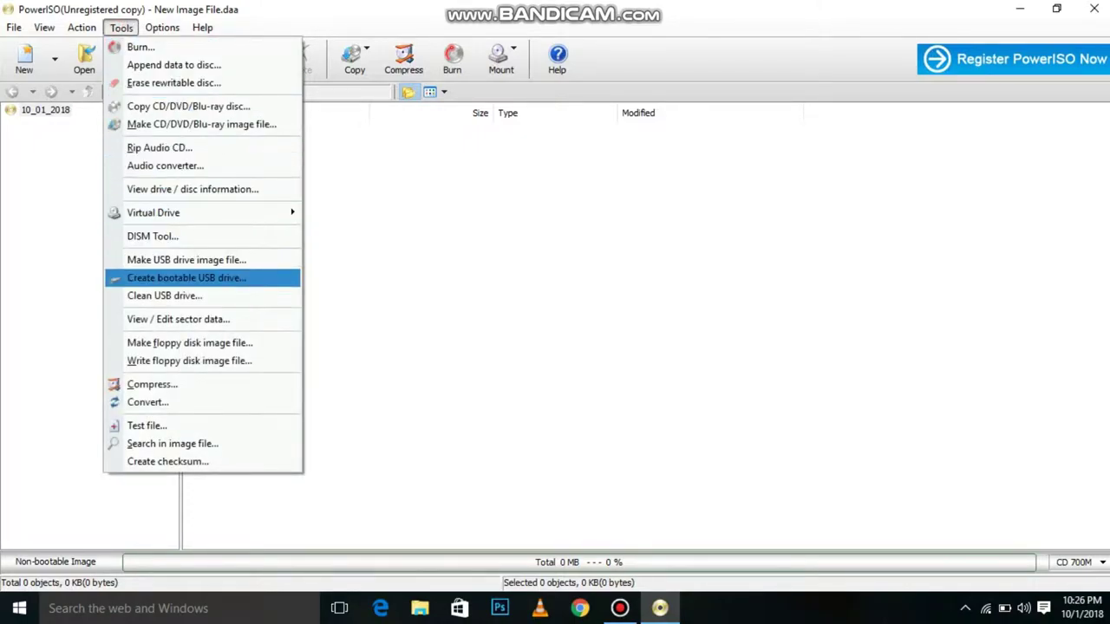
{"action": "left_click", "coordinate": [154, 277]}
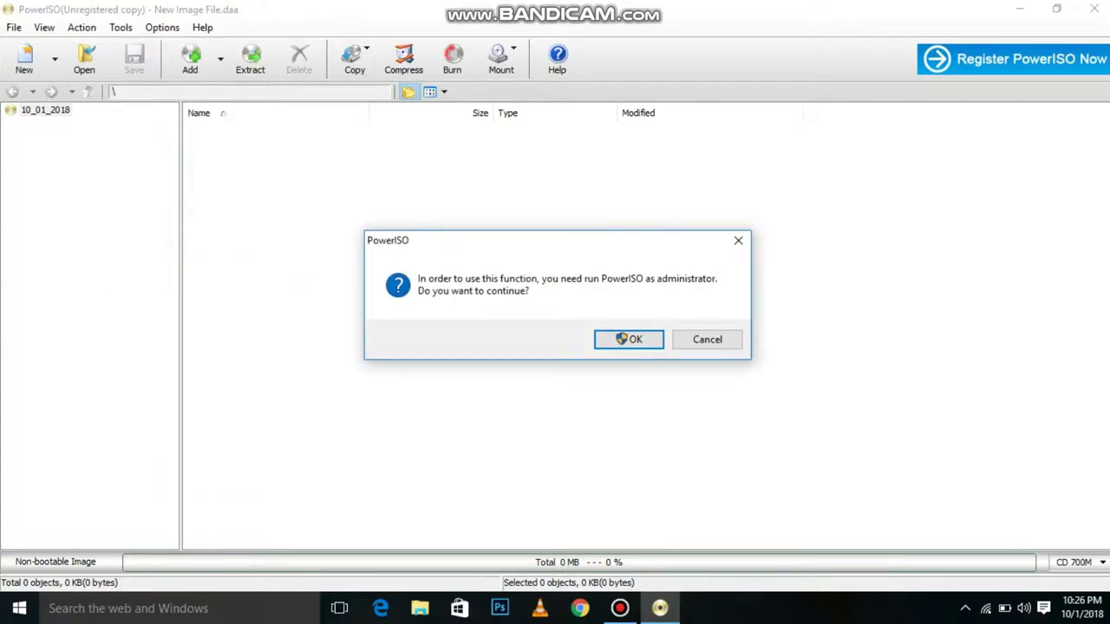
{"action": "left_click", "coordinate": [633, 340]}
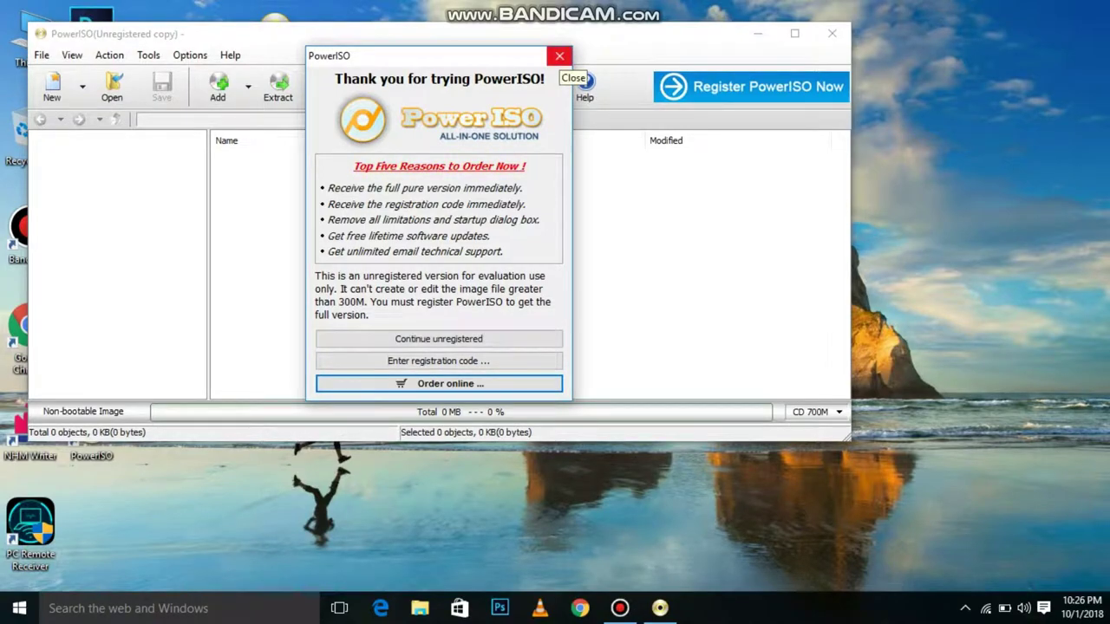
{"action": "left_click", "coordinate": [559, 55]}
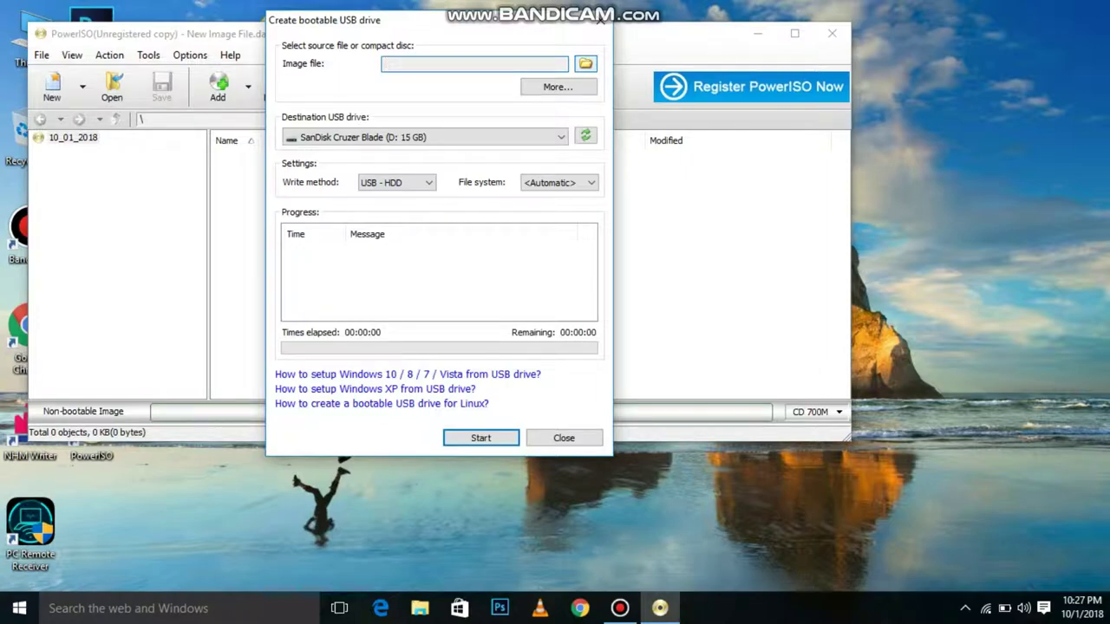
Step: Load the win 10 image from the Sofware&others folder on drive E: as the source image file
{"action": "left_click", "coordinate": [585, 63]}
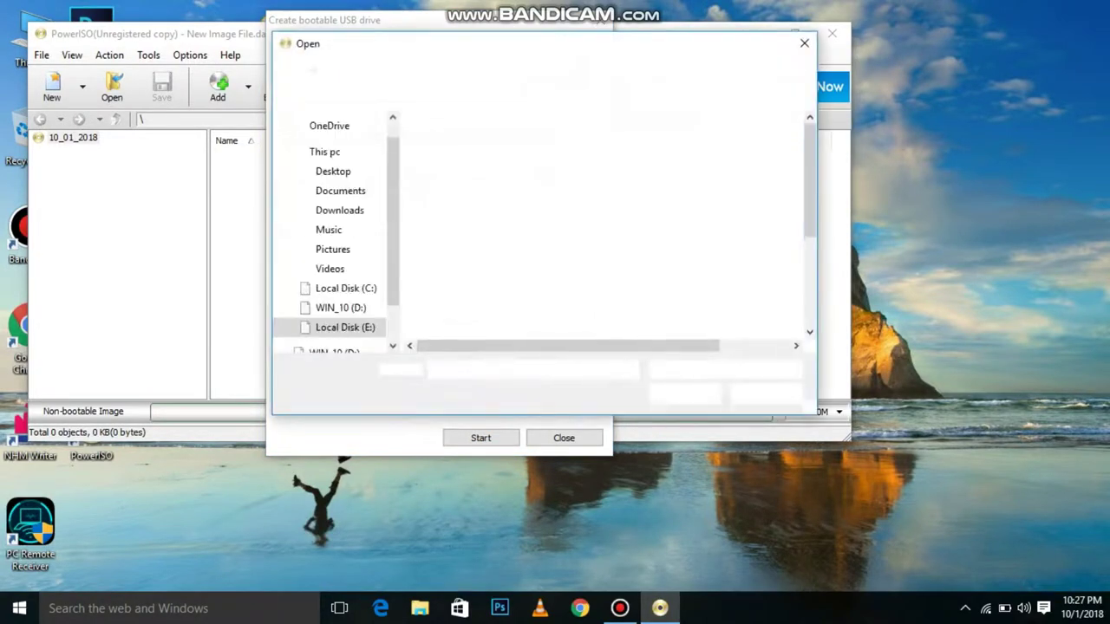
{"action": "left_click_drag", "start_coordinate": [808, 179], "coordinate": [807, 261]}
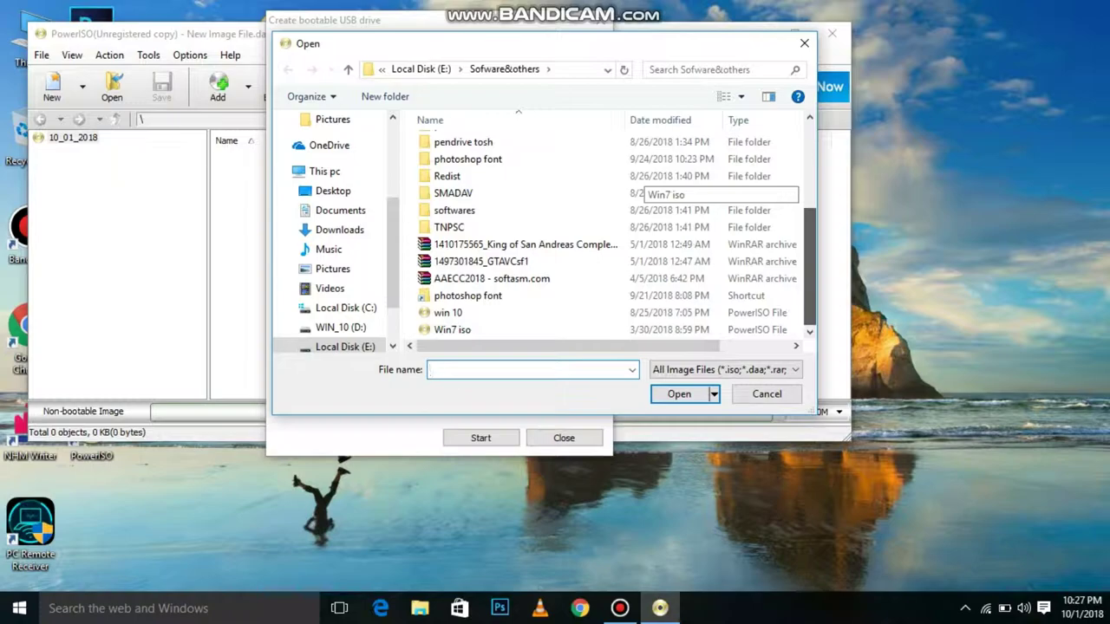
{"action": "left_click", "coordinate": [692, 312]}
{"action": "left_click", "coordinate": [699, 392]}
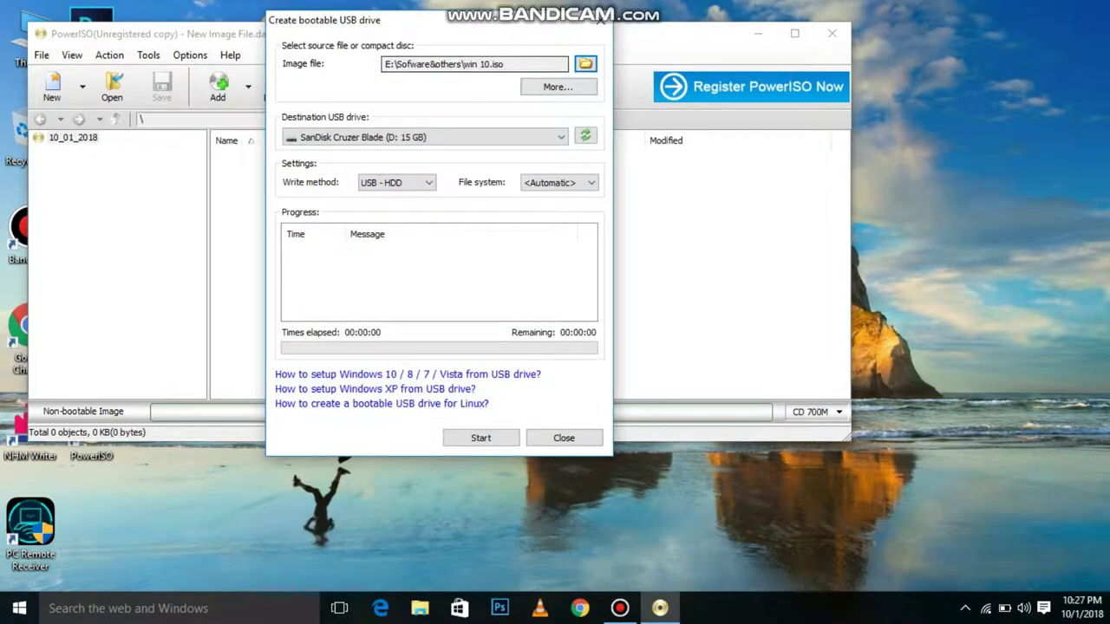
Step: Keep SanDisk Cruzer Blade (D: 15 GB) as the destination drive, with the USB-HDD write method and automatic file system
{"action": "left_click", "coordinate": [425, 137]}
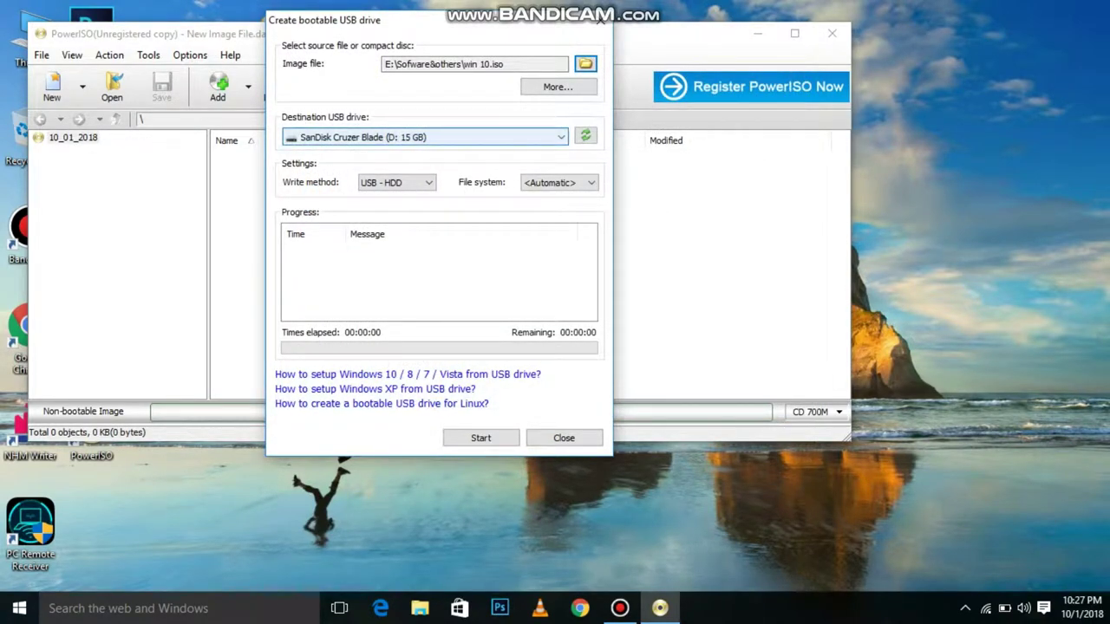
{"action": "left_click", "coordinate": [382, 137]}
{"action": "left_click", "coordinate": [382, 137]}
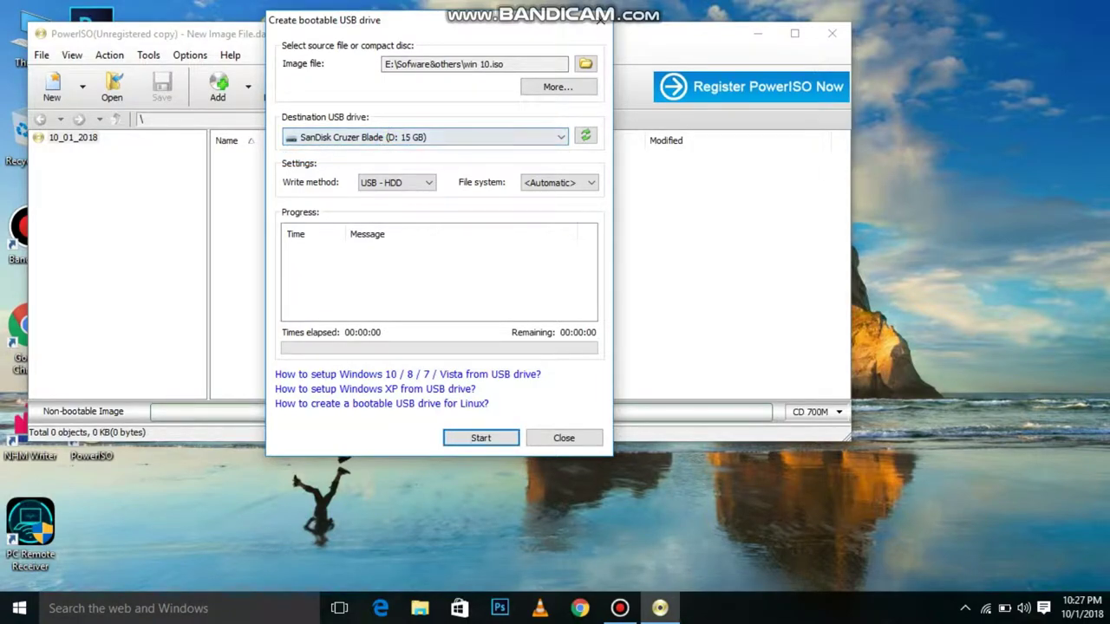
{"action": "key", "text": "Tab"}
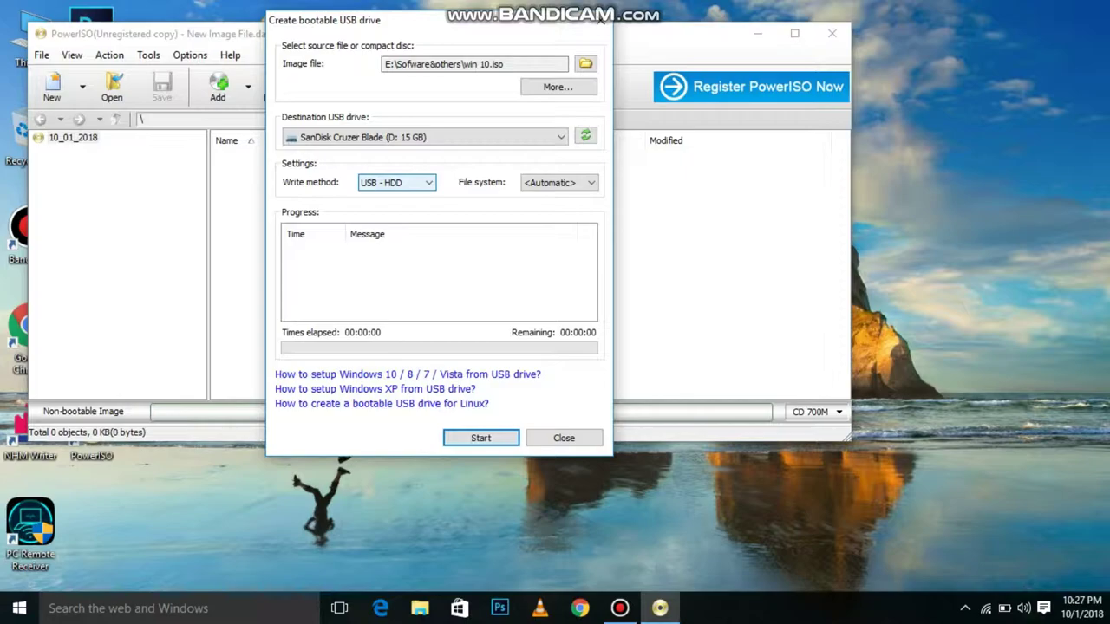
{"action": "key", "text": "Tab"}
{"action": "key", "text": "Tab"}
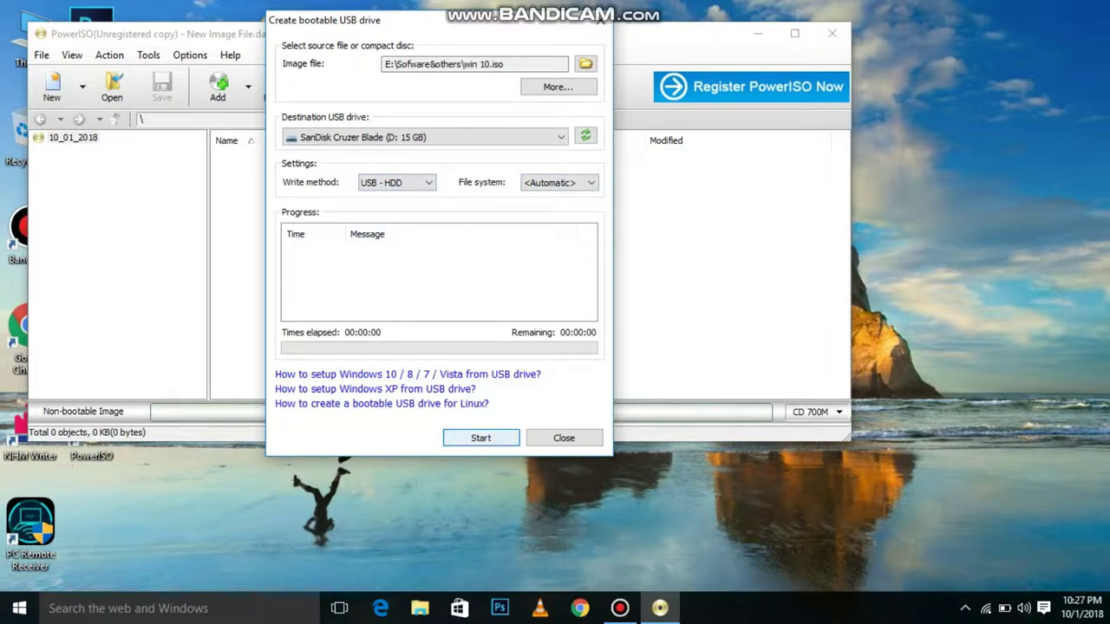
Step: Write the image to the USB drive, agreeing to overwrite its data, and dismiss the completion notice
{"action": "key", "text": "Return"}
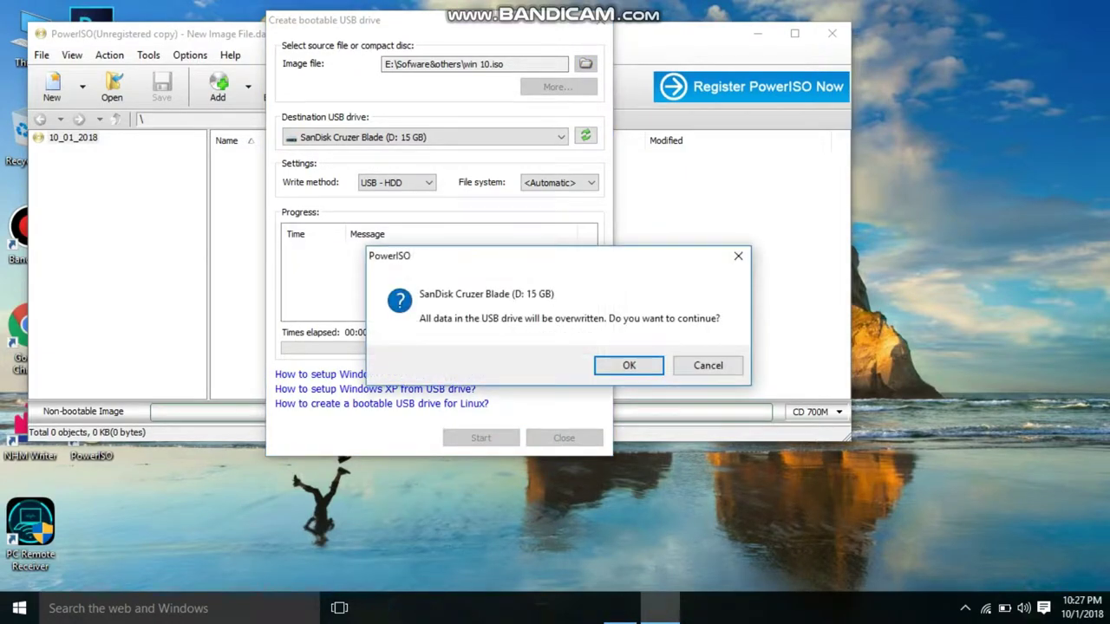
{"action": "key", "text": "Return"}
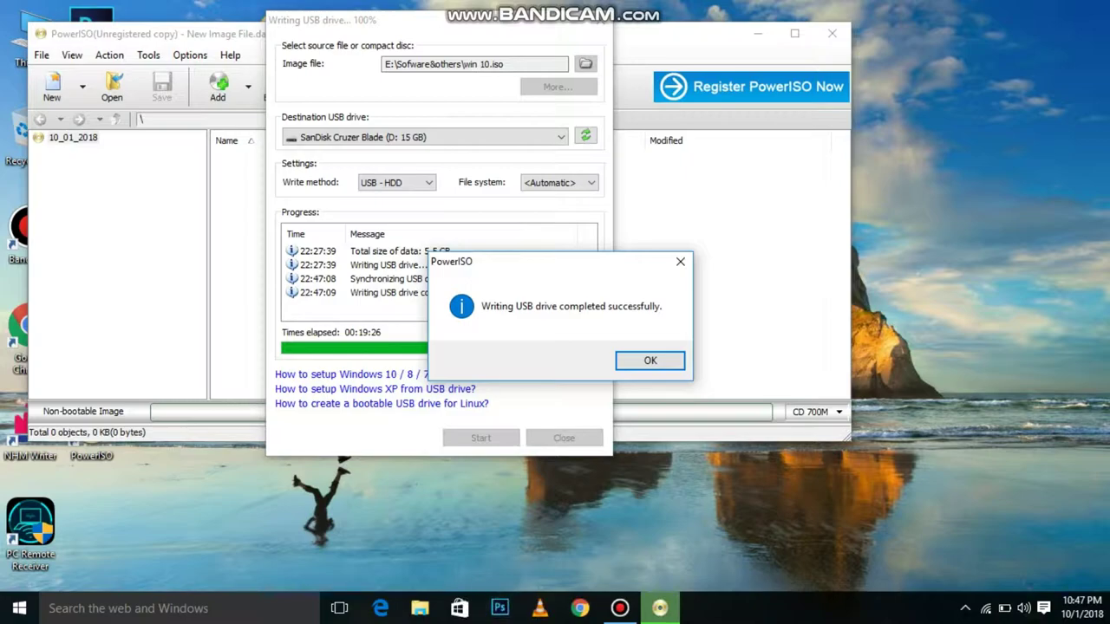
{"action": "key", "text": "Return"}
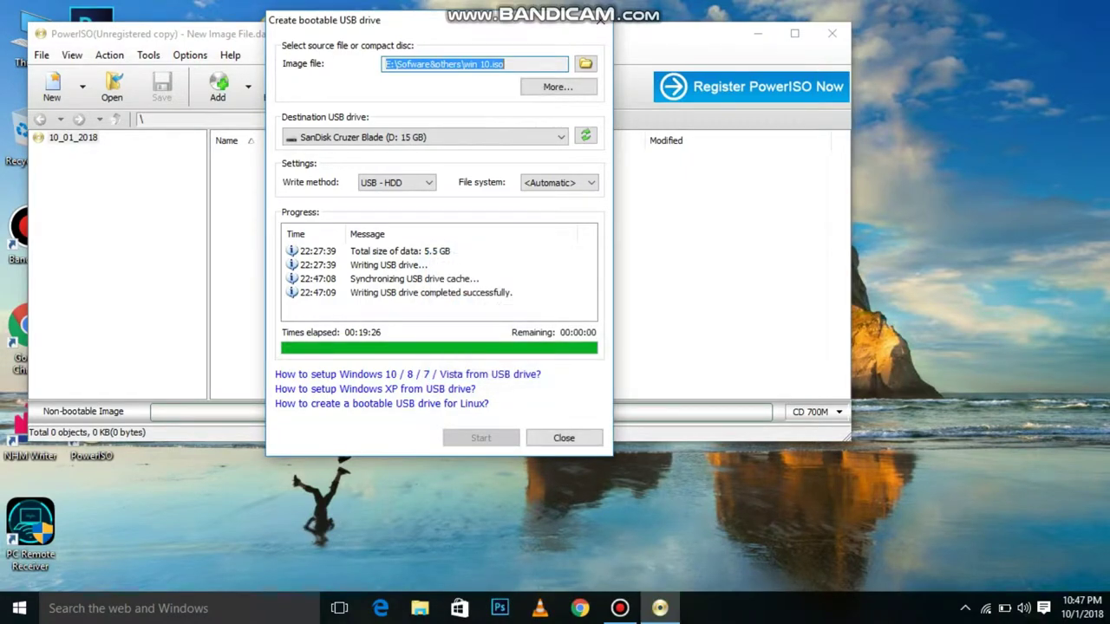